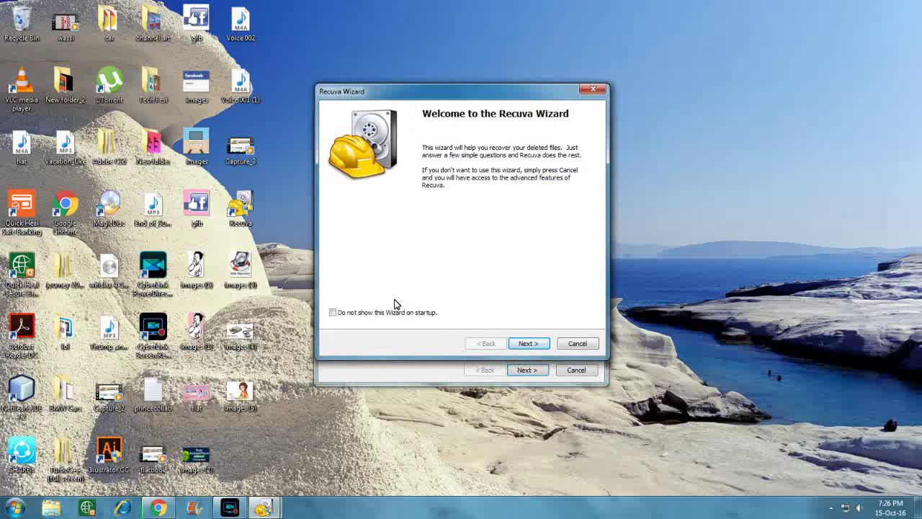
- Start the recovery wizard and keep All Files as the file type to reach the file location page
key(Return)
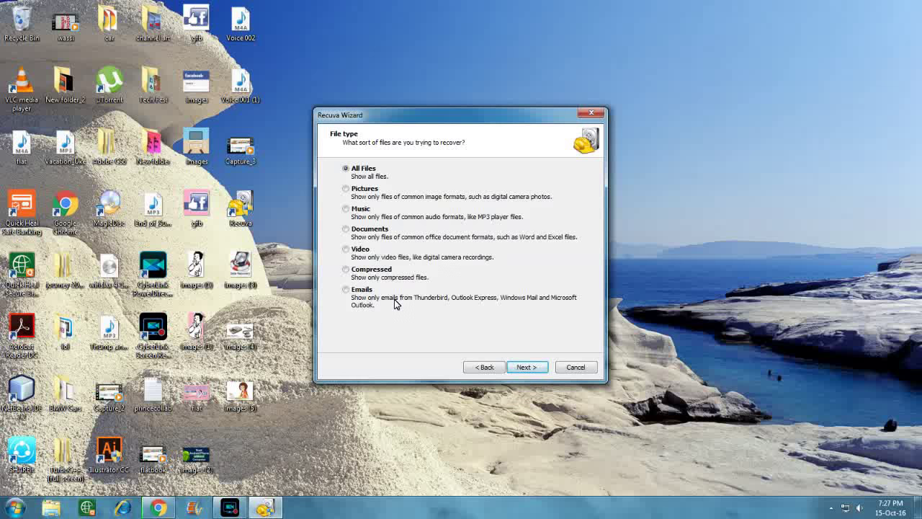
key(Return)
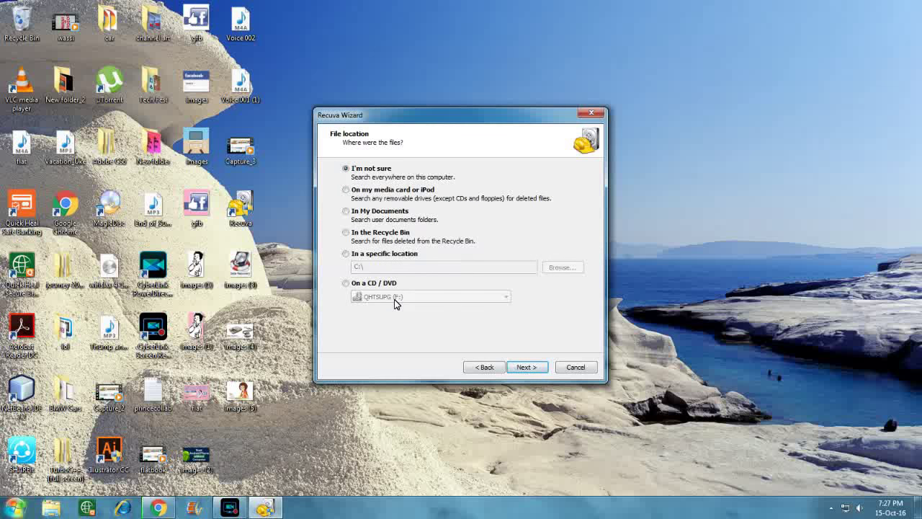
- Open removable drive H: in Windows Explorer and move the window clear of the desktop icons
click(48, 510)
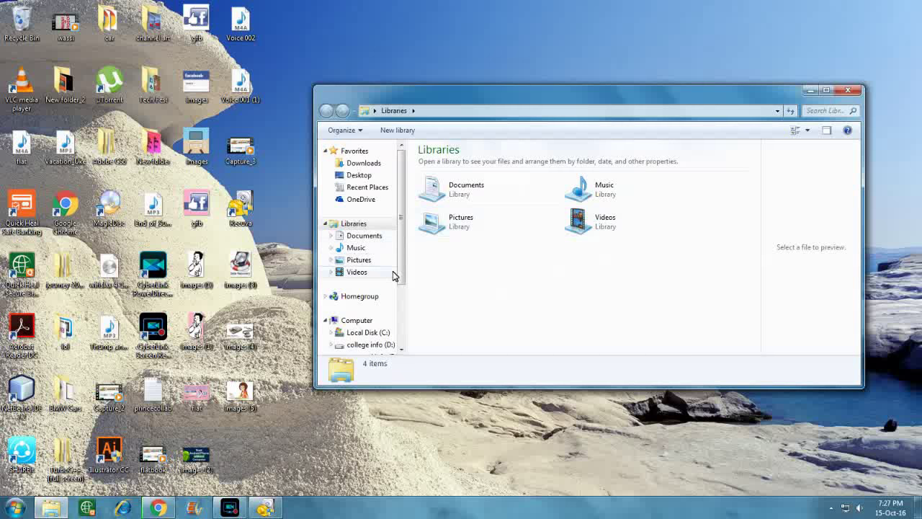
drag(399, 274, 403, 352)
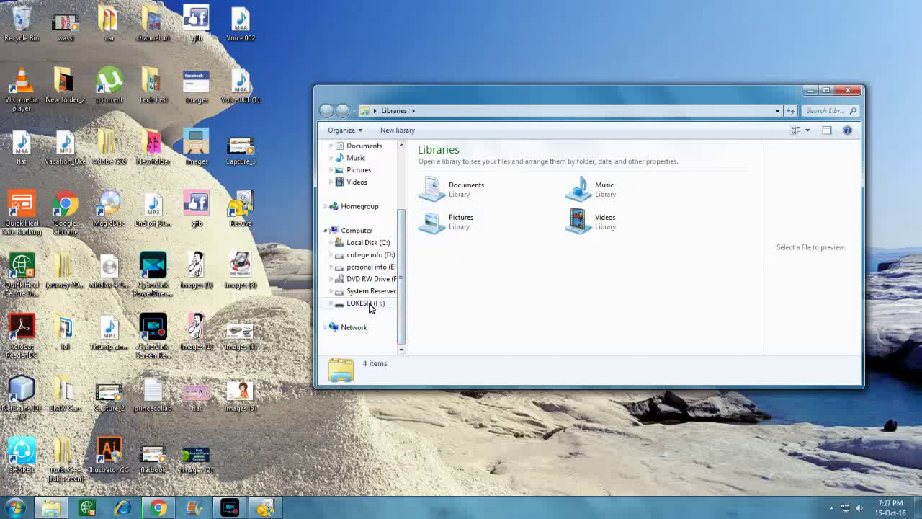
click(357, 230)
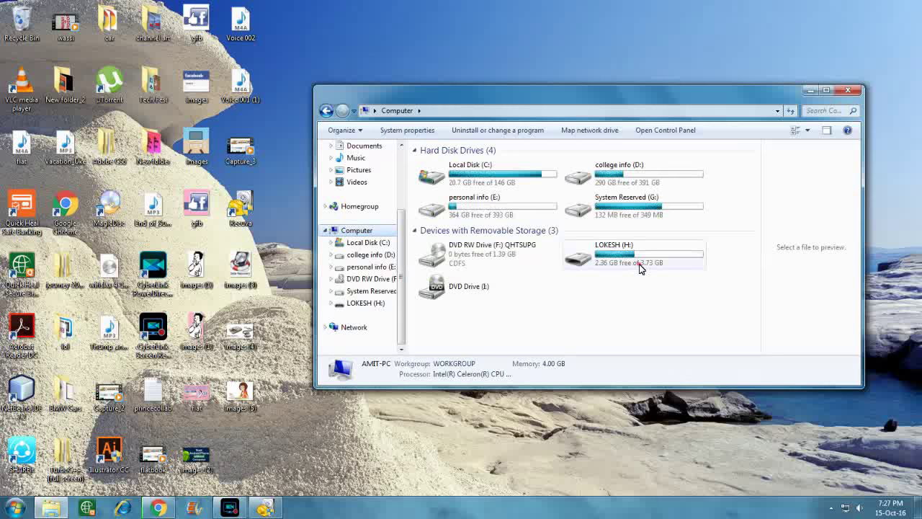
click(639, 268)
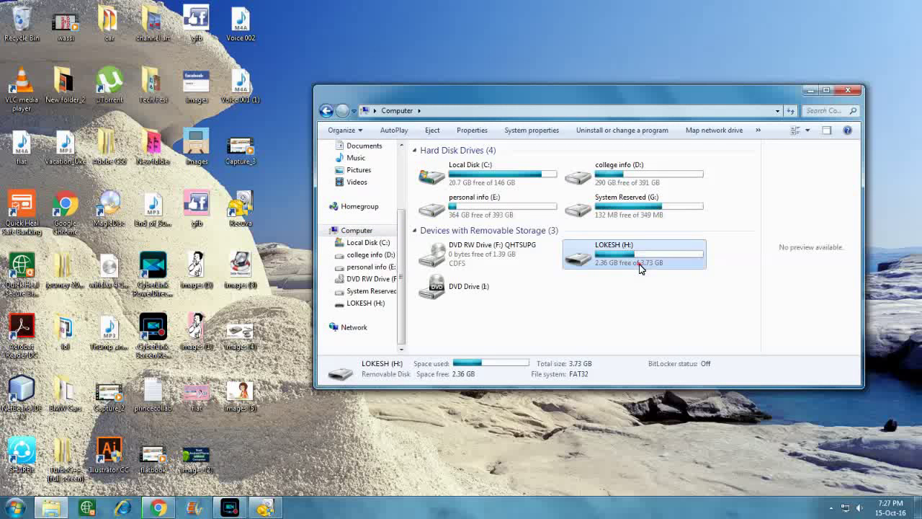
double_click(639, 267)
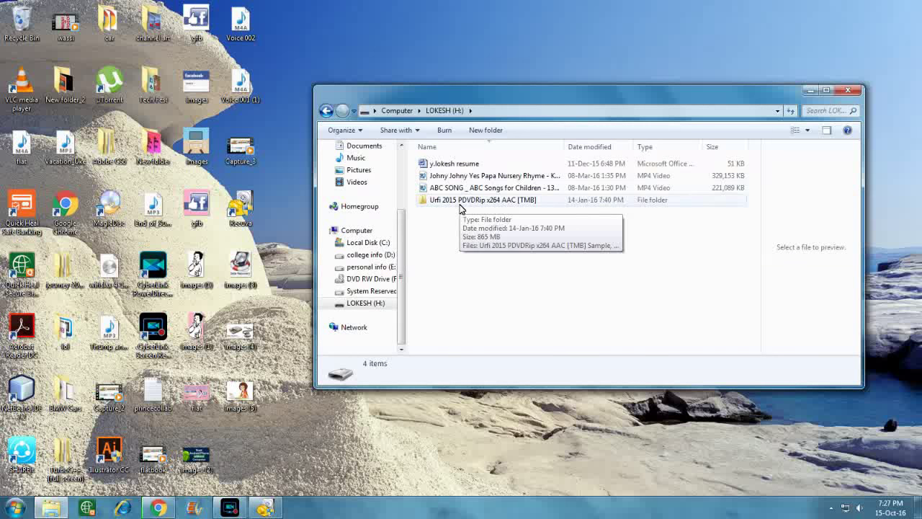
drag(526, 98, 554, 37)
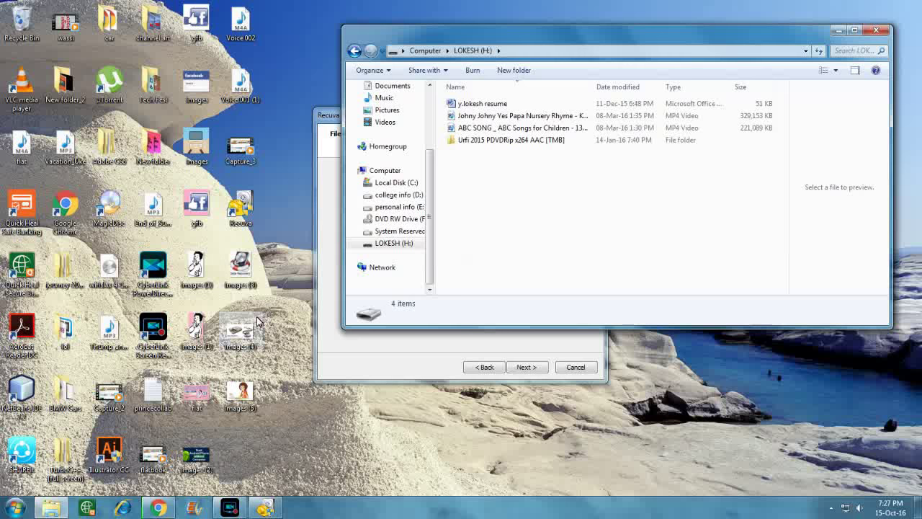
- Copy the desktop files princecollab, images, Voice 001 (1) and Capture_3 onto drive H:
click(196, 214)
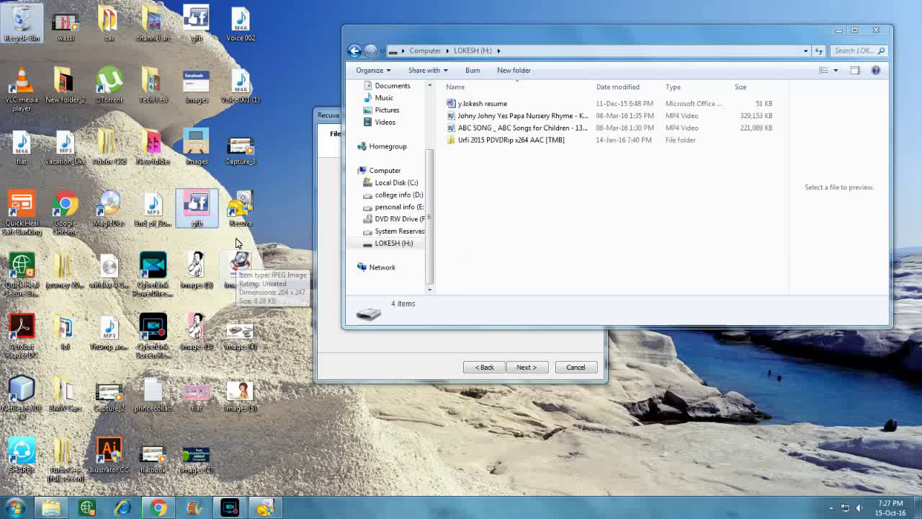
ctrl+click(245, 146)
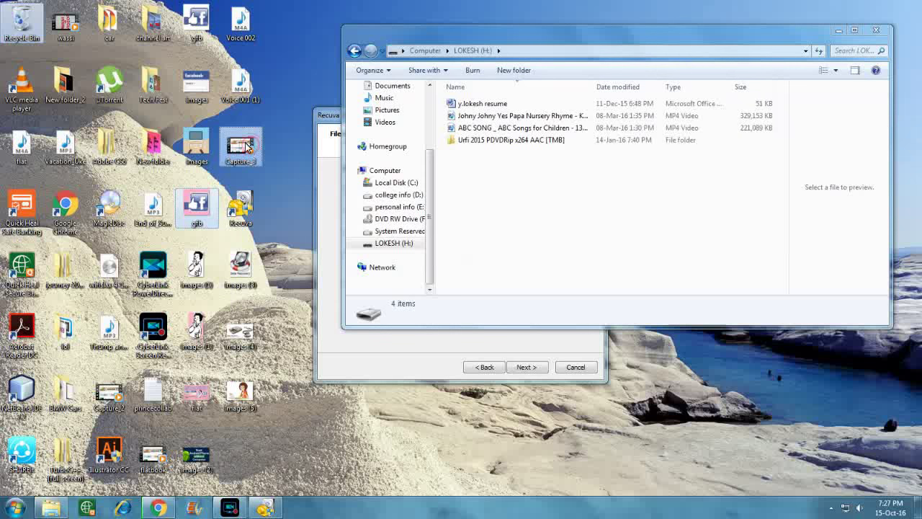
ctrl+click(241, 85)
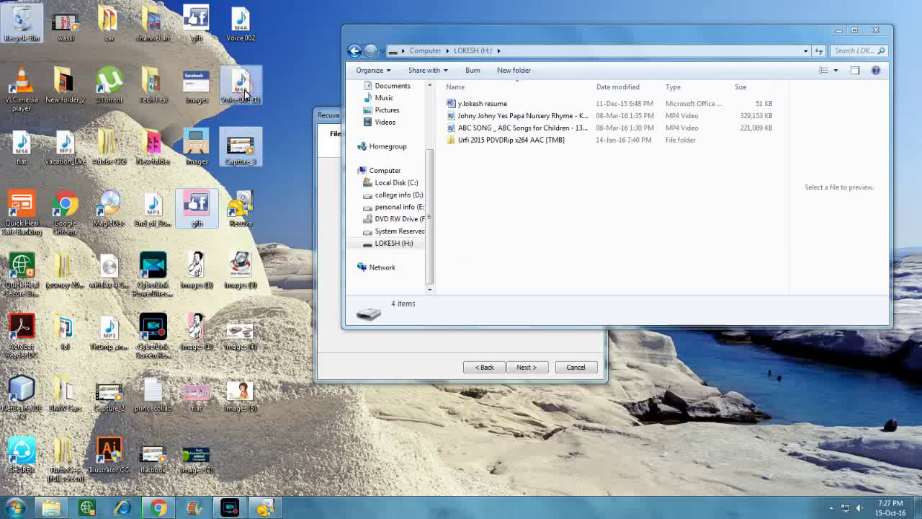
ctrl+click(154, 393)
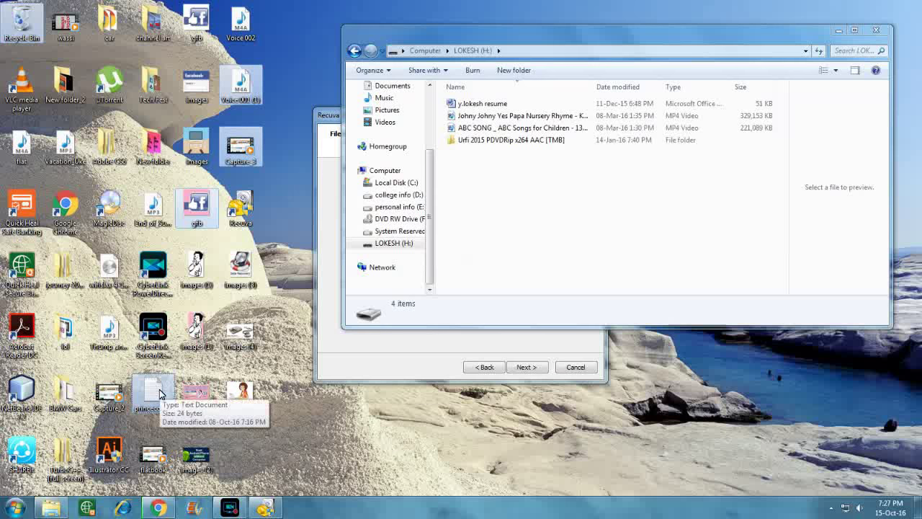
click(524, 224)
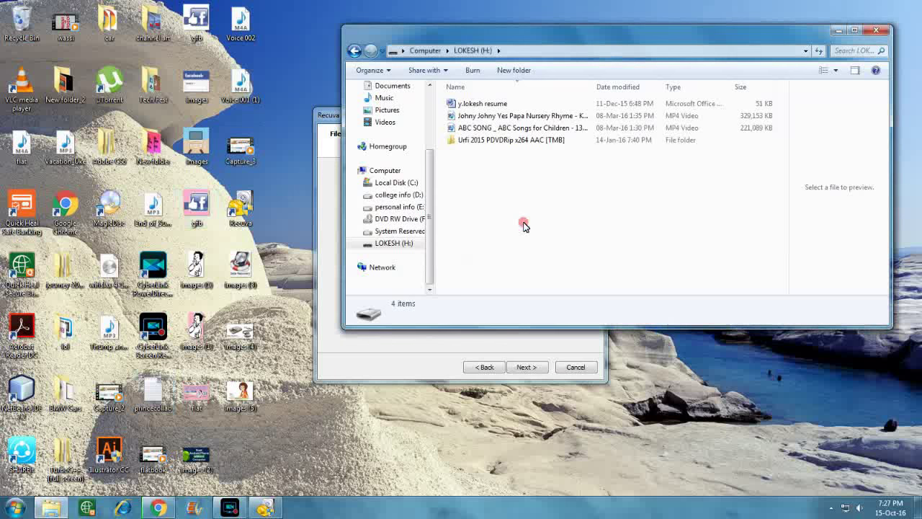
key(ctrl+v)
click(576, 231)
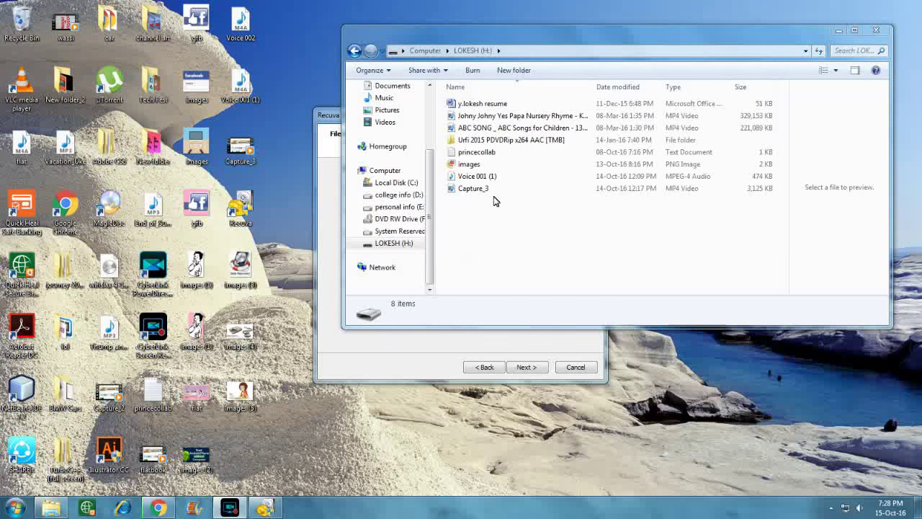
- Permanently delete the copied princecollab, images, Voice 001 (1) and Capture_3 files from drive H: and close the Explorer window
click(484, 152)
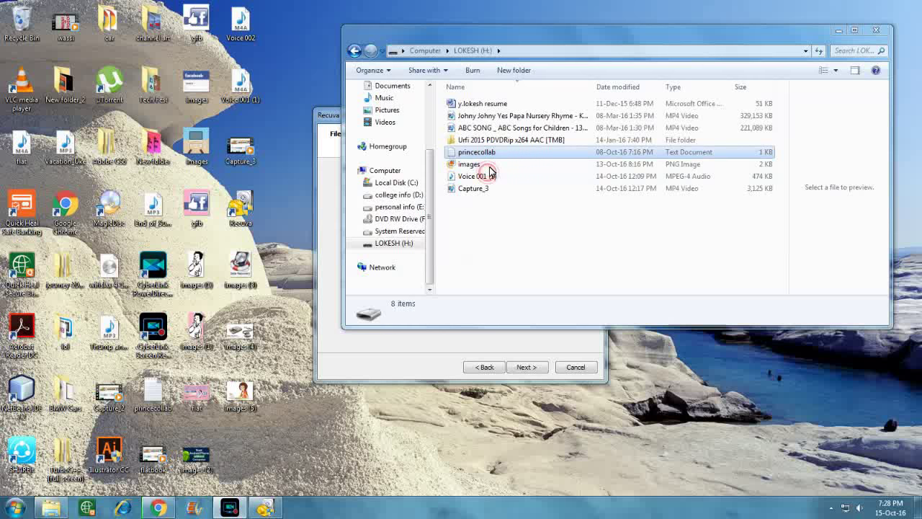
click(488, 176)
click(493, 165)
click(490, 189)
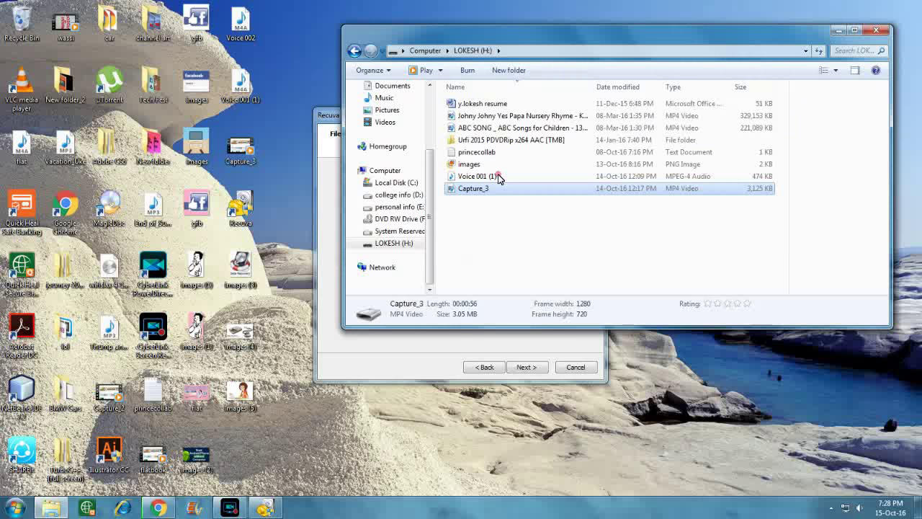
ctrl+click(495, 175)
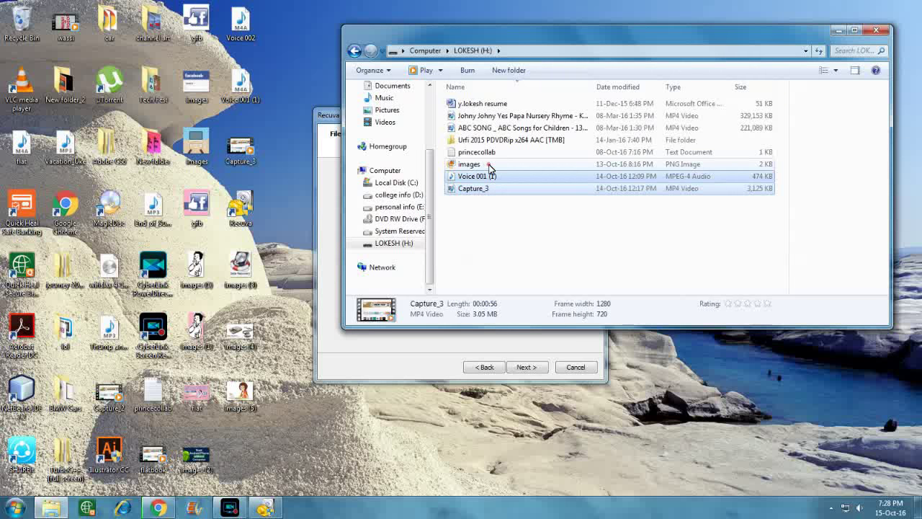
ctrl+click(495, 154)
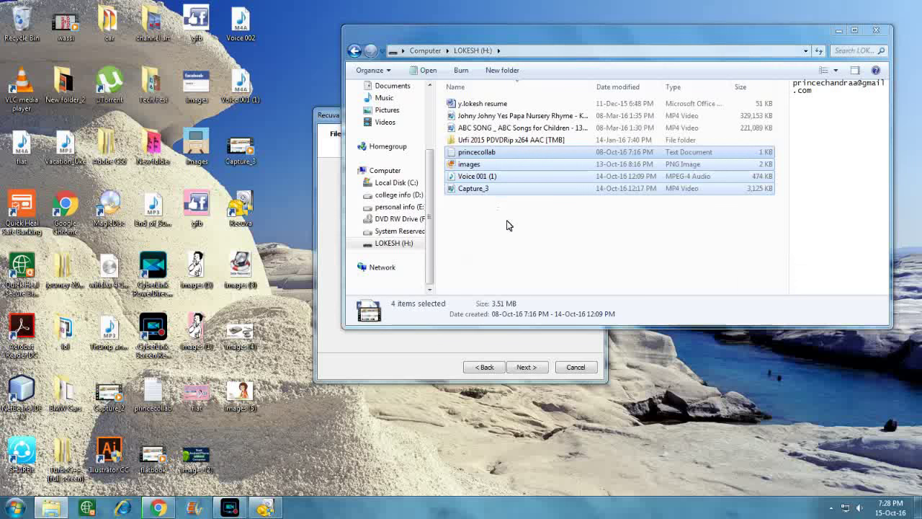
key(shift+Delete)
key(Return)
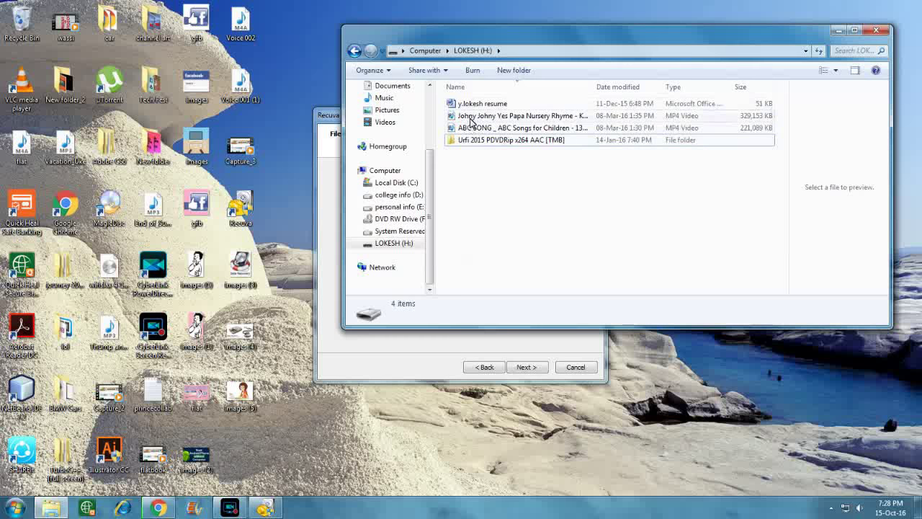
click(876, 31)
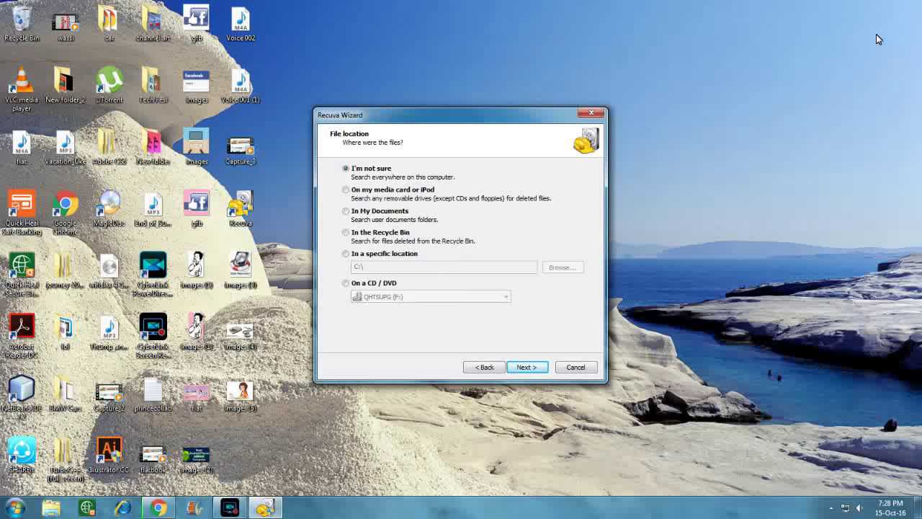
- Set the wizard to search in a specific location and open the folder browser for it
key(Down)
key(Down)
key(Down)
key(Down)
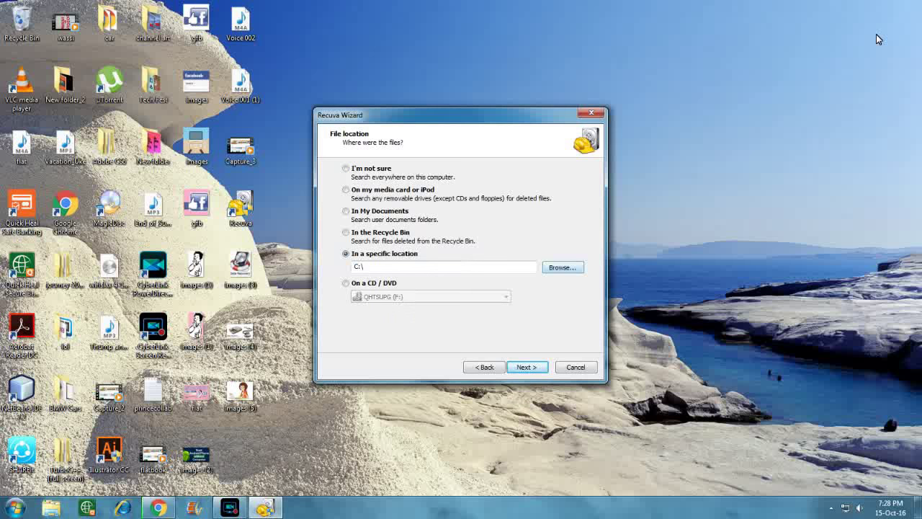
key(Tab)
key(Tab)
key(space)
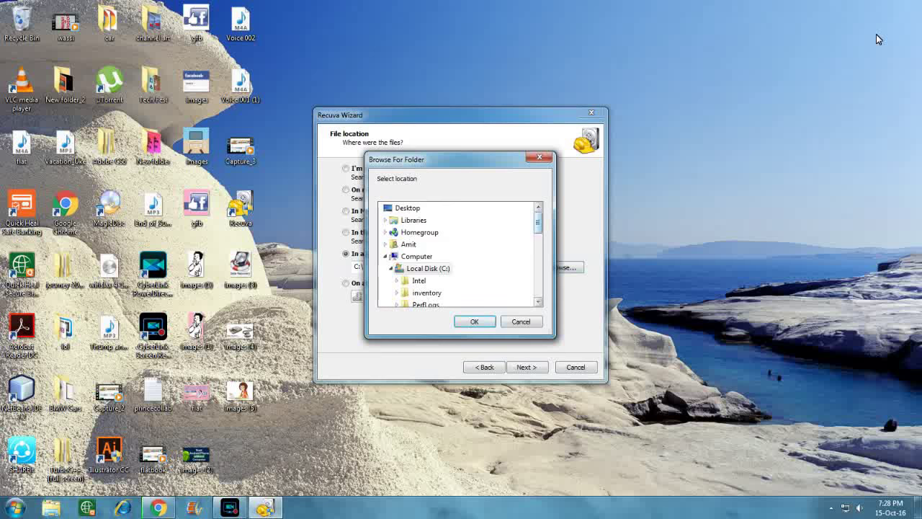
- Choose removable drive H: as the location to search for deleted files
key(Down)
key(Down)
key(Down)
key(Down)
key(Down)
key(Down)
key(Down)
key(Down)
key(Down)
key(Down)
key(Down)
key(Down)
key(Down)
key(Down)
key(Down)
key(Up)
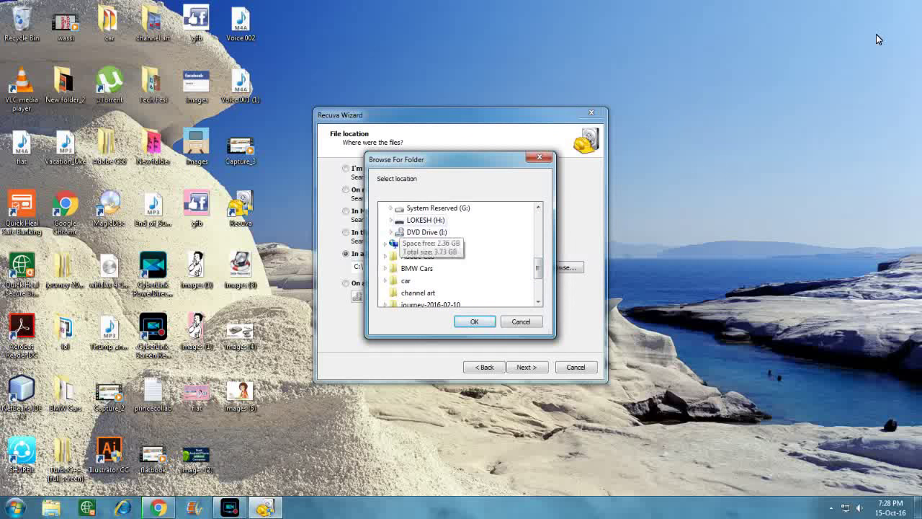
key(Up)
key(Right)
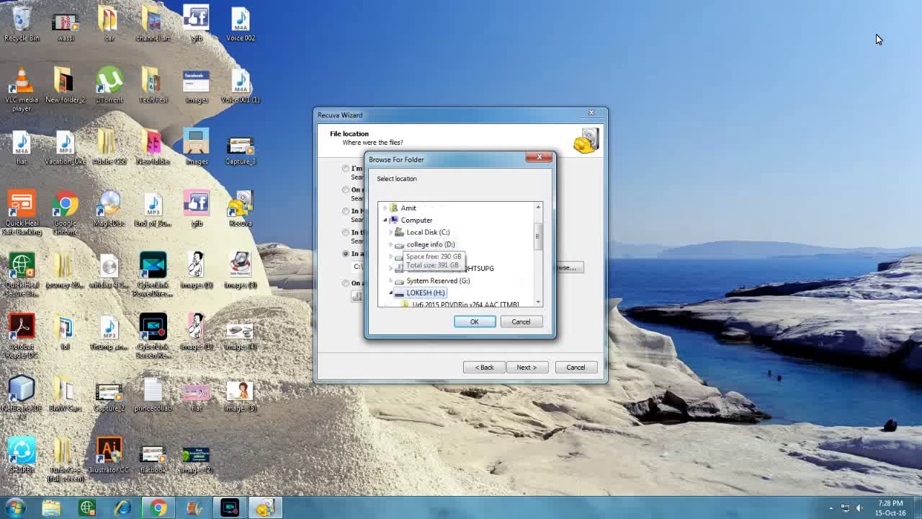
key(Return)
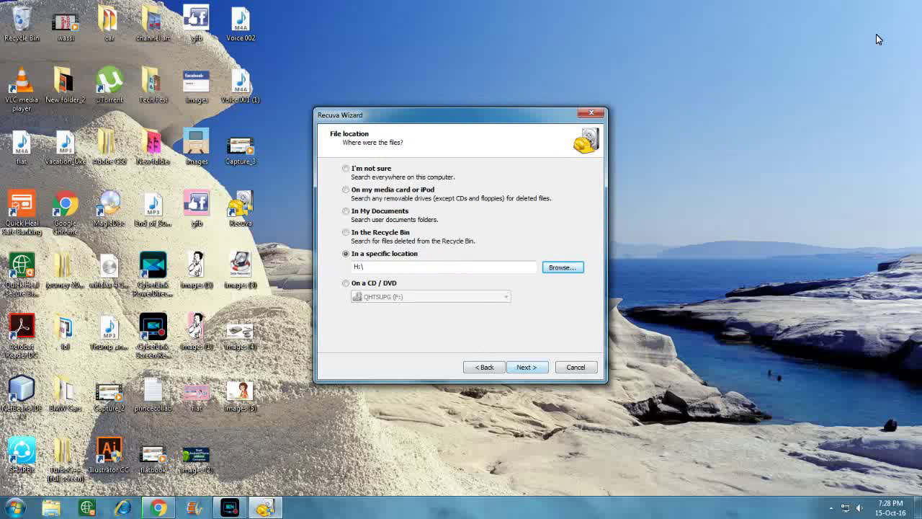
- Finish the wizard and start the scan of drive H: with Deep Scan left disabled
key(Return)
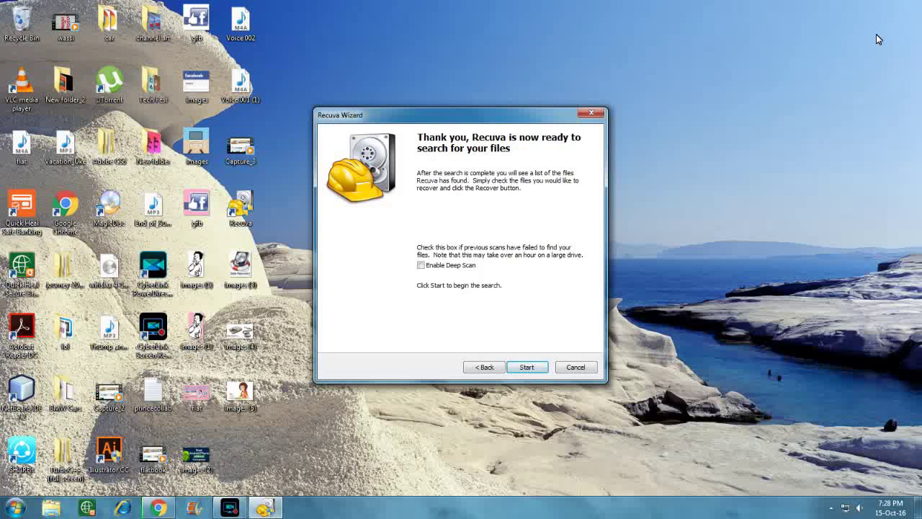
key(Return)
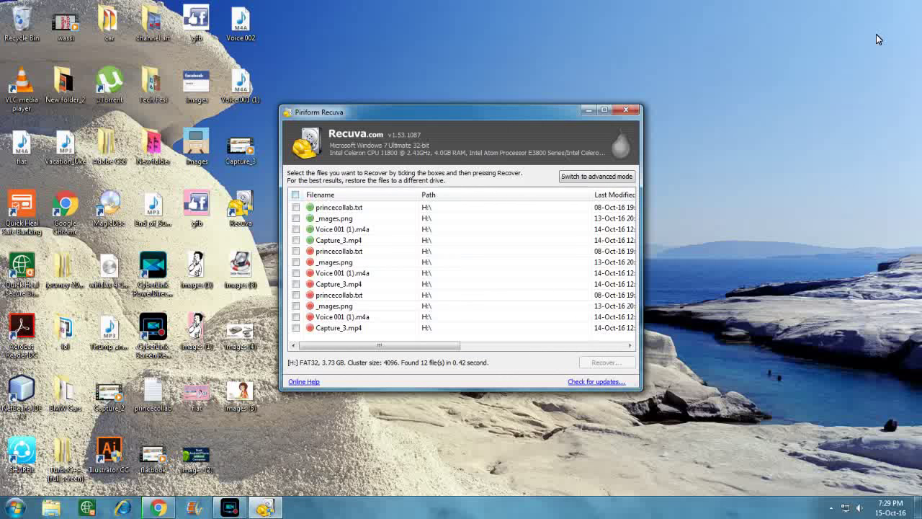
- Recover all the found files to drive H:, accepting the restore to the same drive
key(ctrl+a)
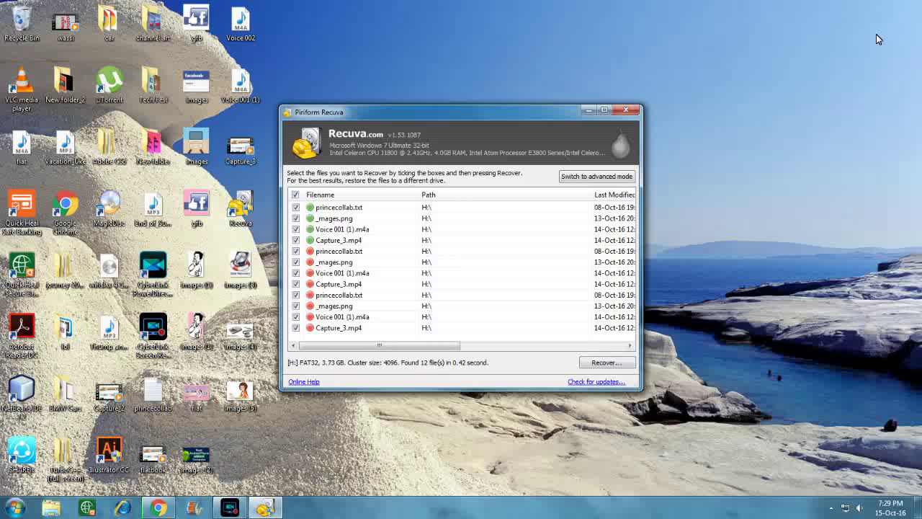
key(Return)
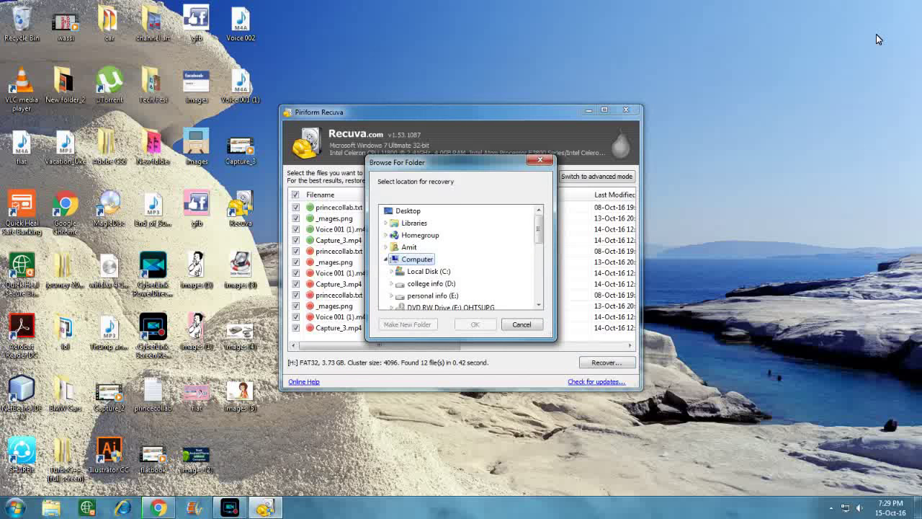
scroll(876, 34, down, 2)
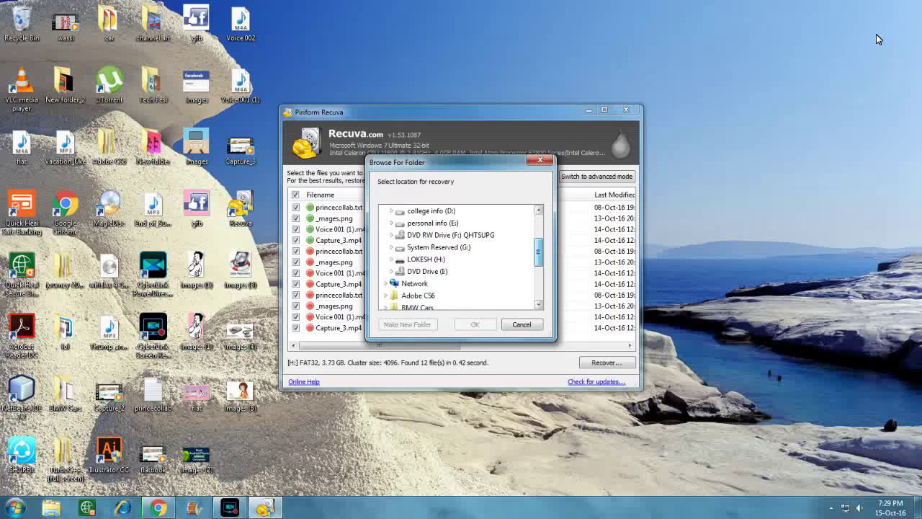
key(l)
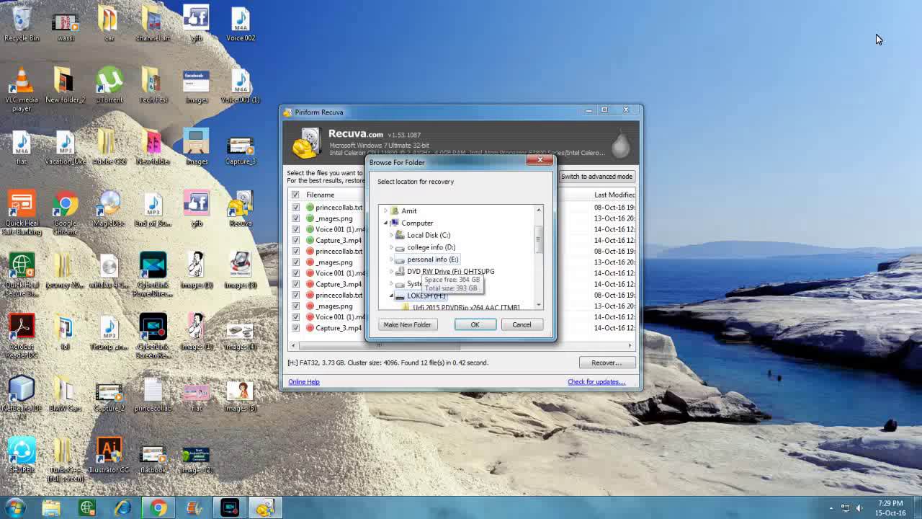
key(Return)
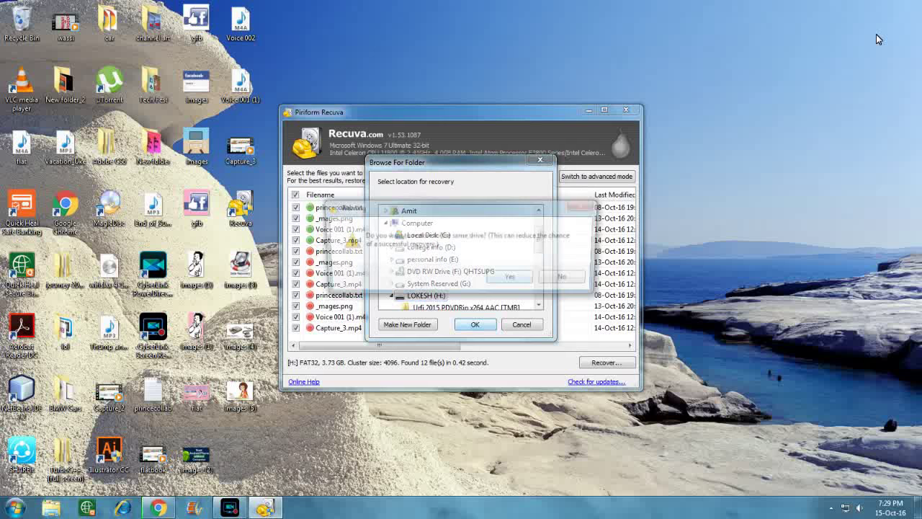
key(Return)
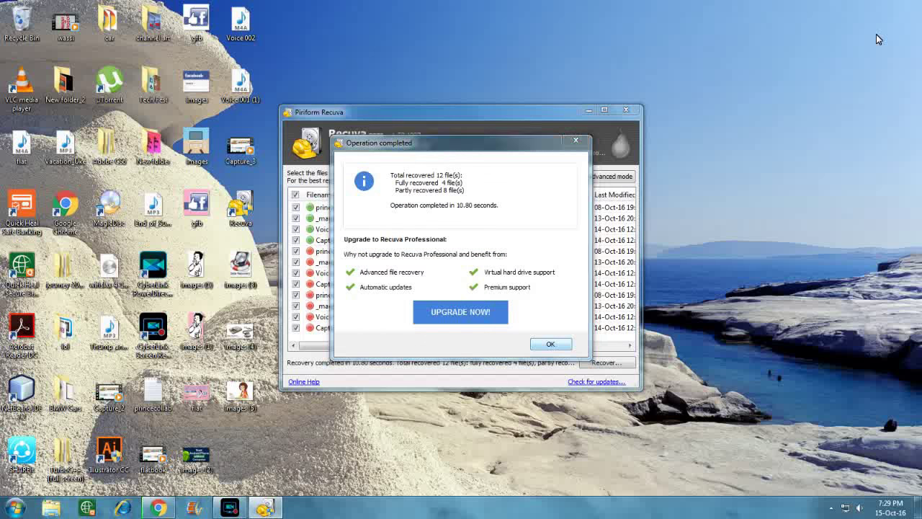
- Dismiss the recovery report, minimize Recuva, and open removable drive H: in Windows Explorer
key(super+e)
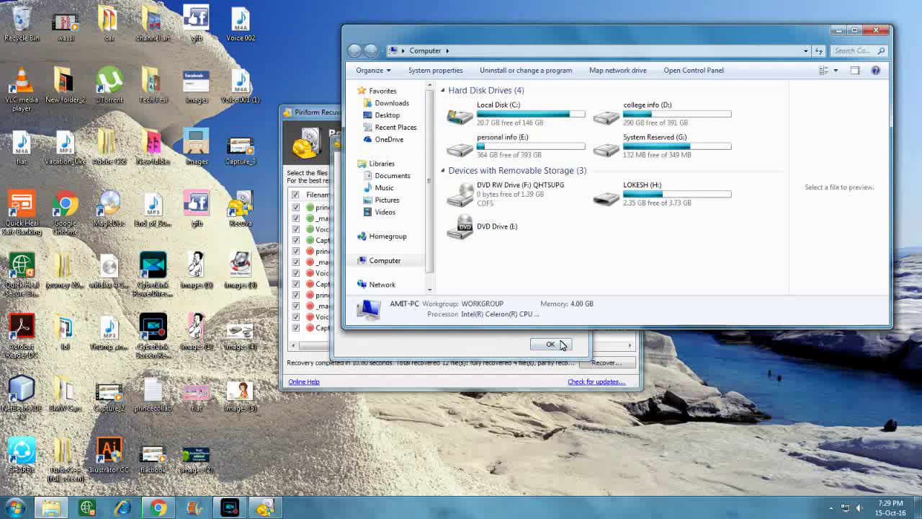
click(299, 116)
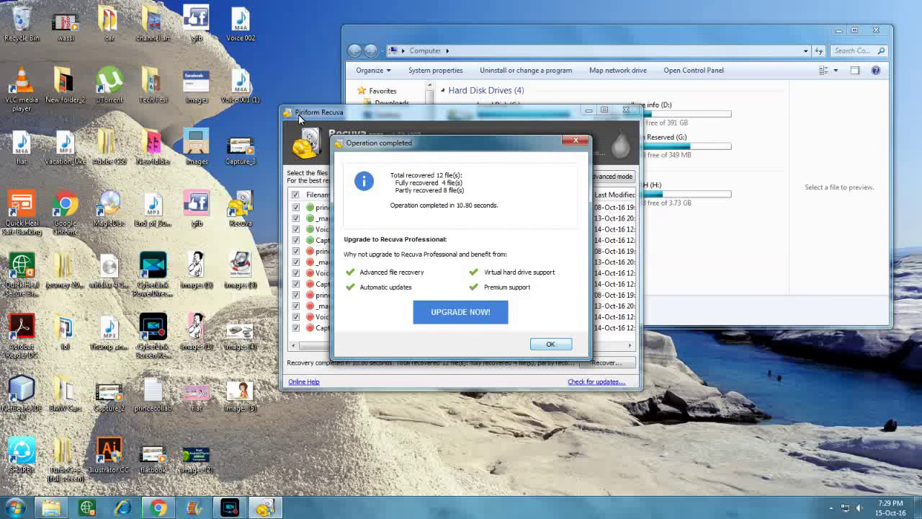
click(550, 343)
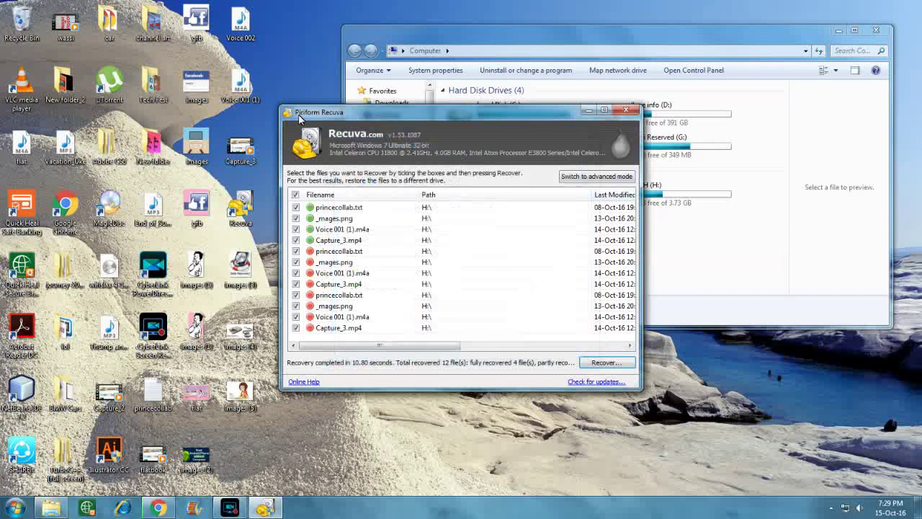
click(588, 112)
click(654, 207)
double_click(654, 207)
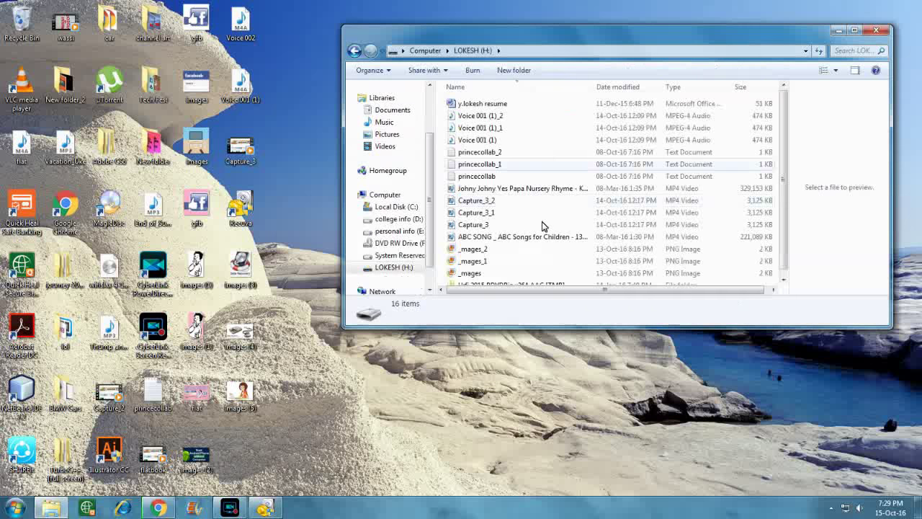
- Check the recovered text, audio, video and image files on drive H:, including princecollab_2, Voice 001 (1), Capture_3 and _mages_2, and close the folder
click(488, 153)
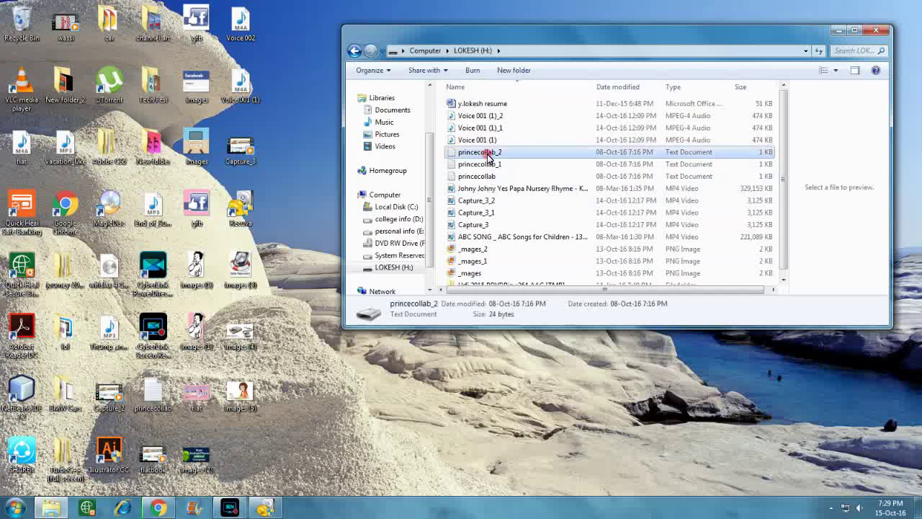
click(487, 139)
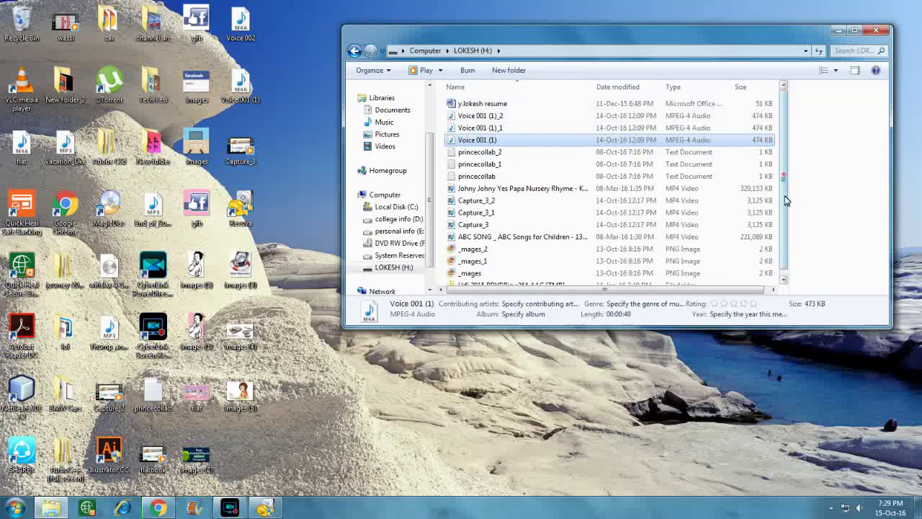
scroll(782, 173, down, 1)
click(478, 218)
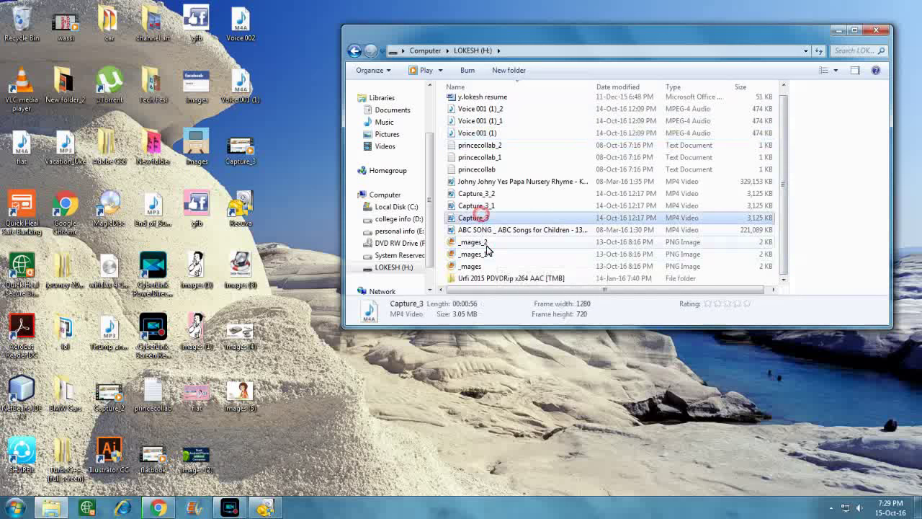
click(481, 243)
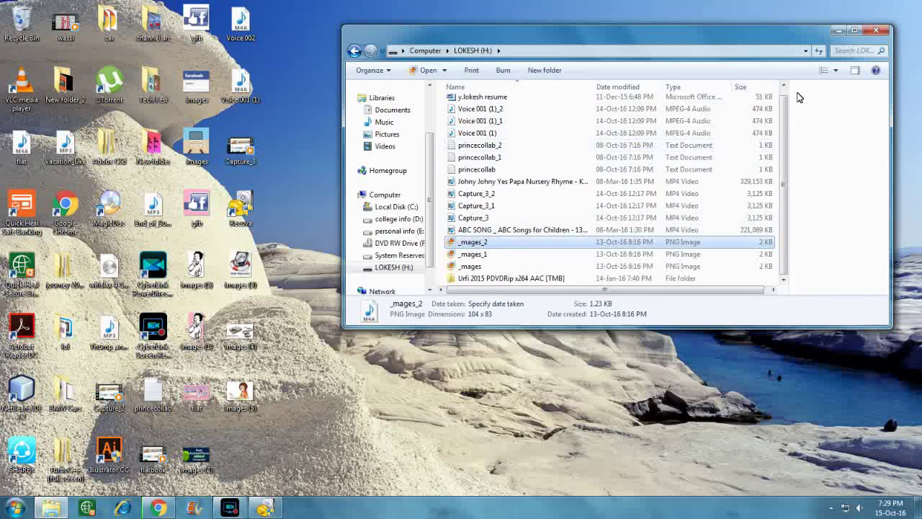
click(876, 31)
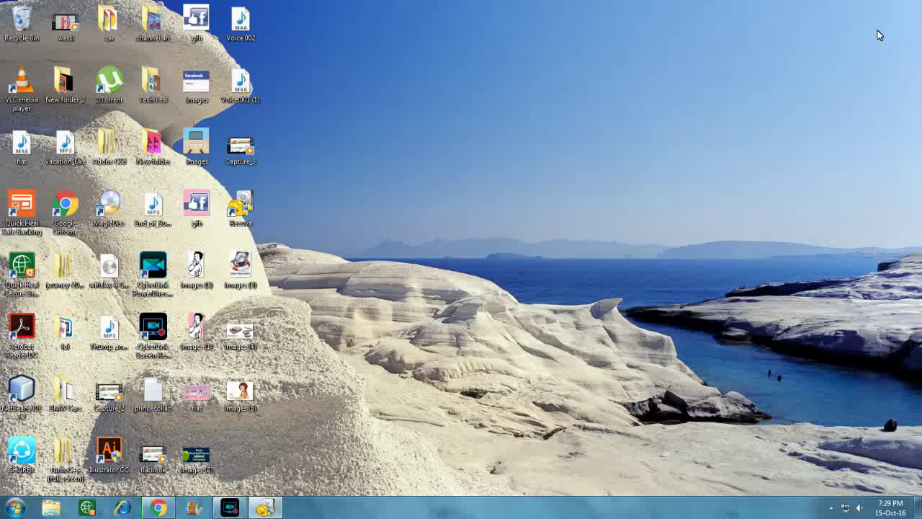
- Restore the minimized Recuva window and close the program
click(265, 508)
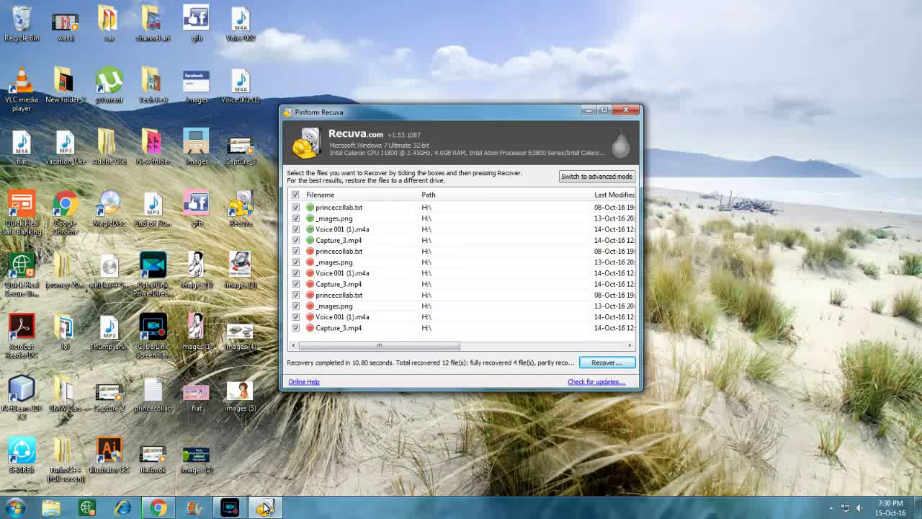
click(627, 109)
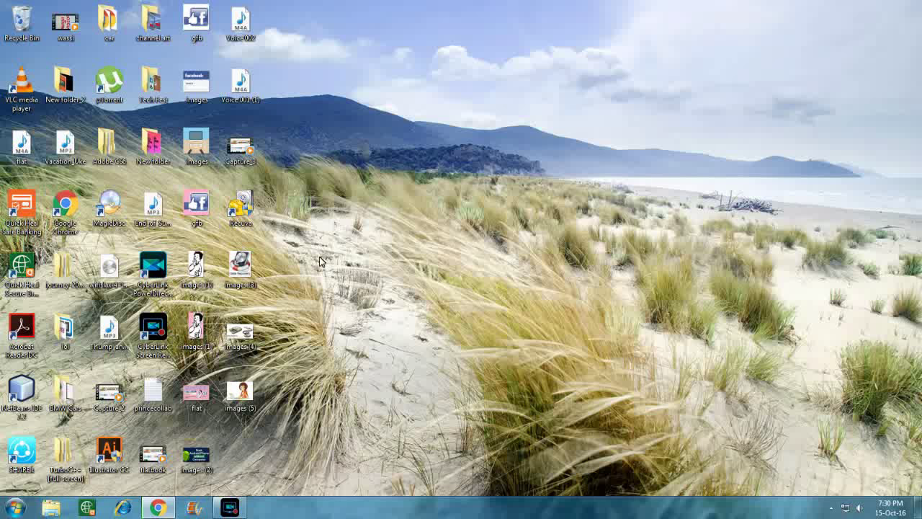
- Switch to Chrome and show the Tech Fest YouTube channel page
click(159, 509)
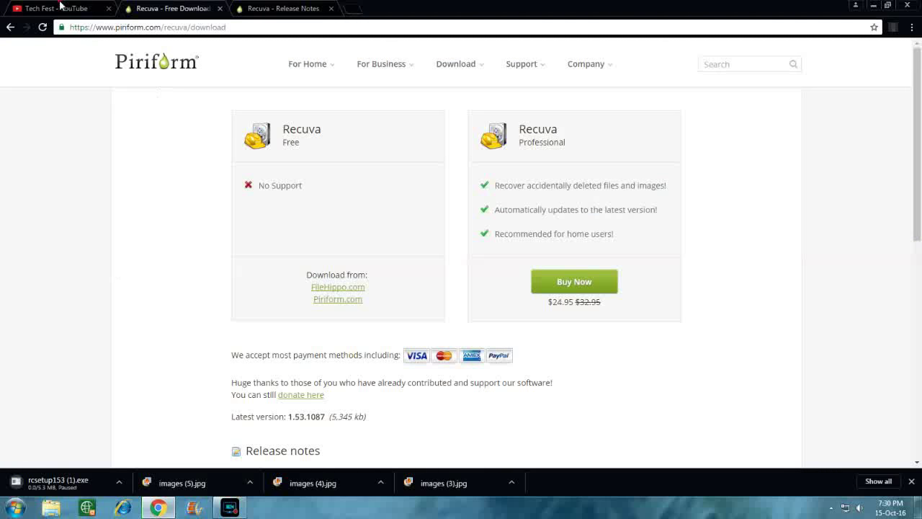
click(60, 7)
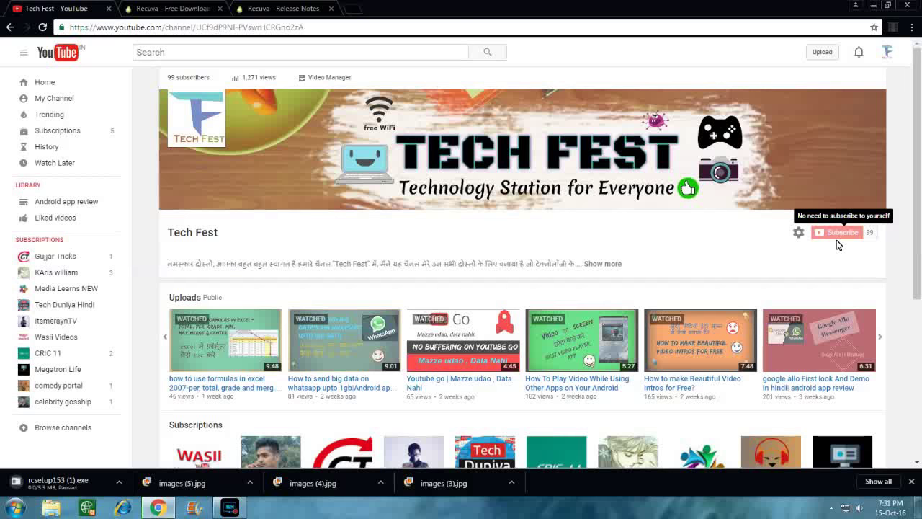
click(241, 508)
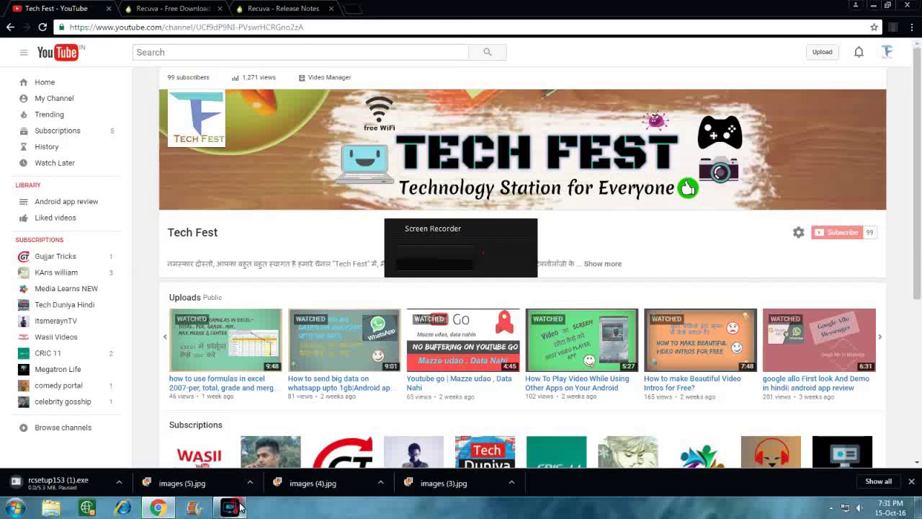